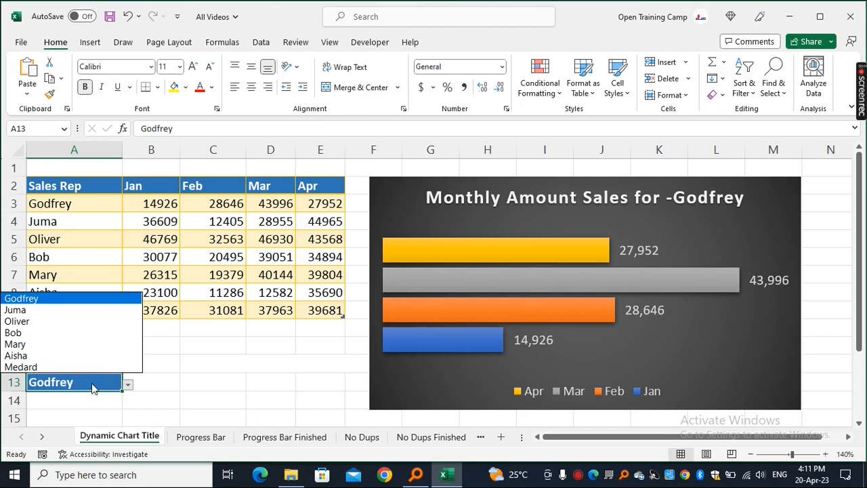
# - Preview the finished dynamic chart by choosing different sales reps from the dropdown in A13
pyautogui.click(20, 366)
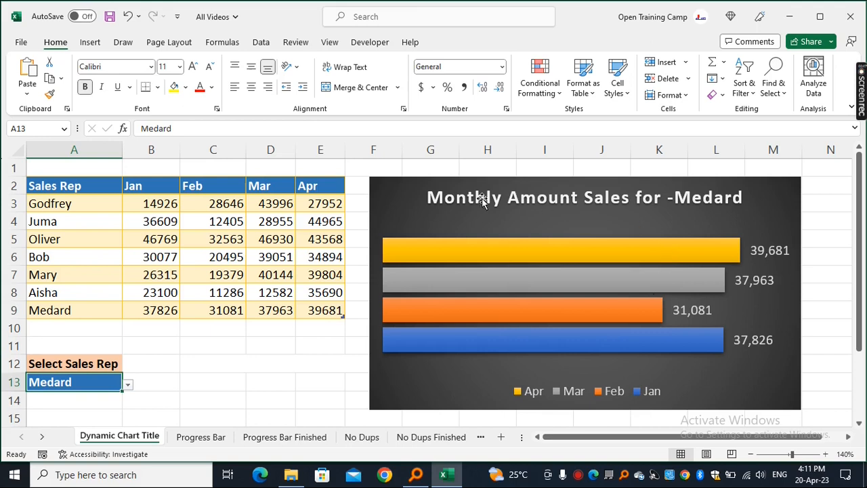
pyautogui.click(128, 383)
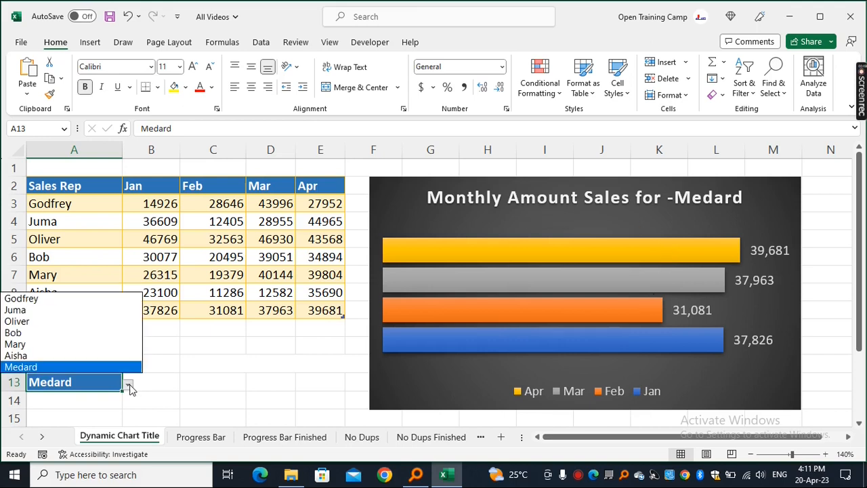
pyautogui.click(17, 356)
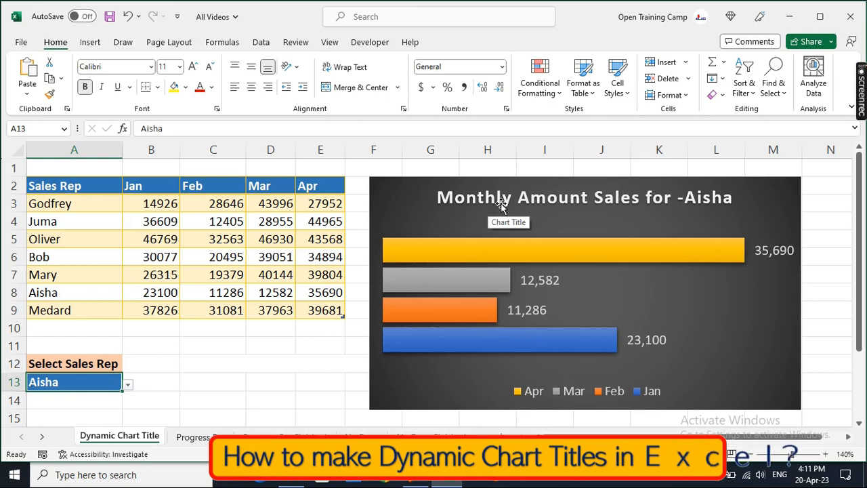
pyautogui.moveTo(40, 185); pyautogui.dragTo(272, 312)
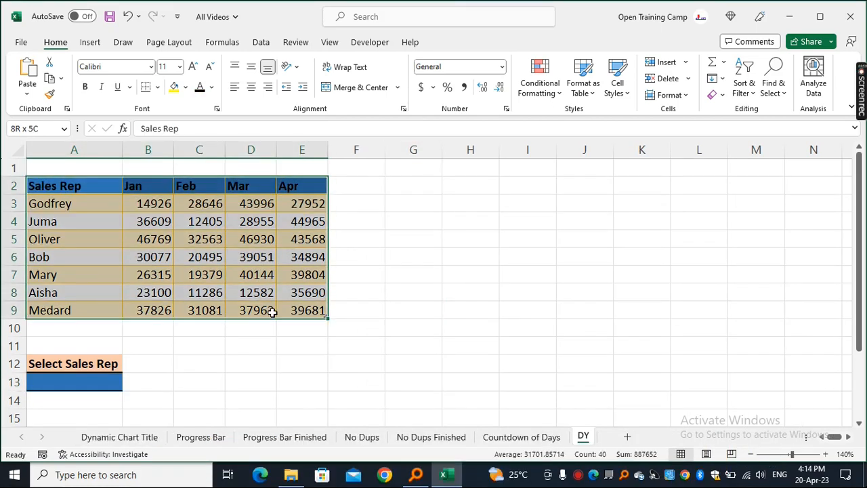
pyautogui.click(387, 255)
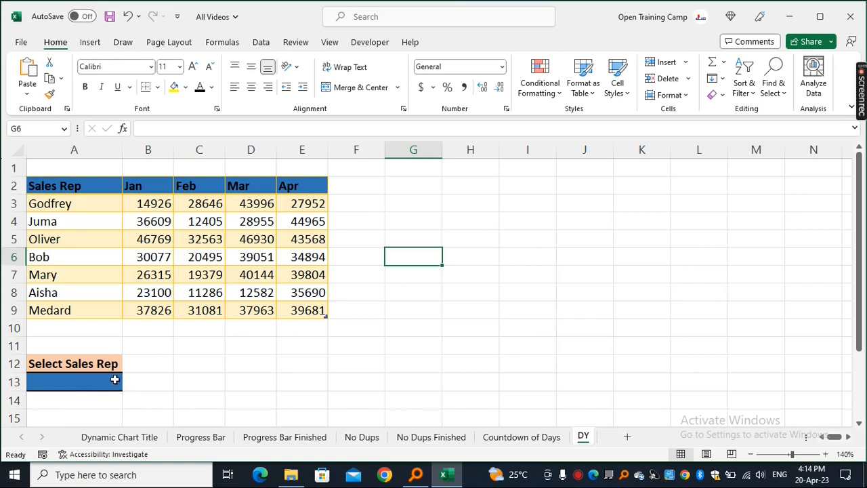
# - Add List data validation to A13 using the sales rep names $A$3:$A$9 as the source
pyautogui.click(75, 382)
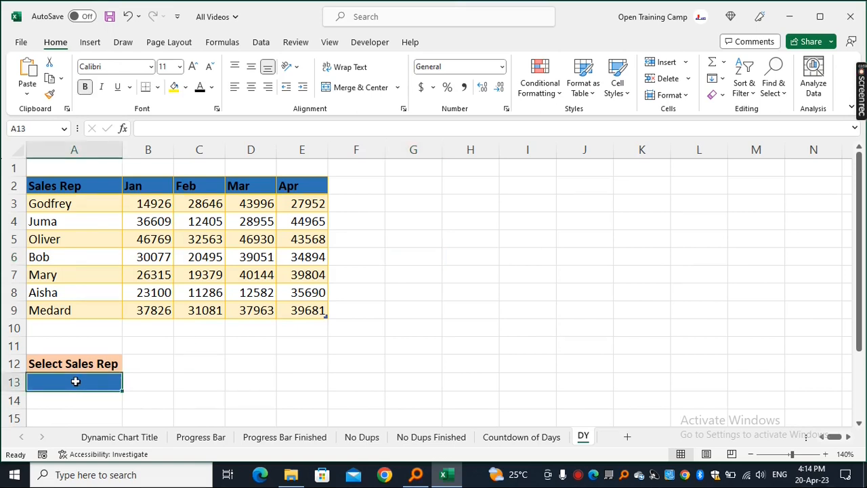
pyautogui.hotkey('alt', 'd')
pyautogui.press('l')
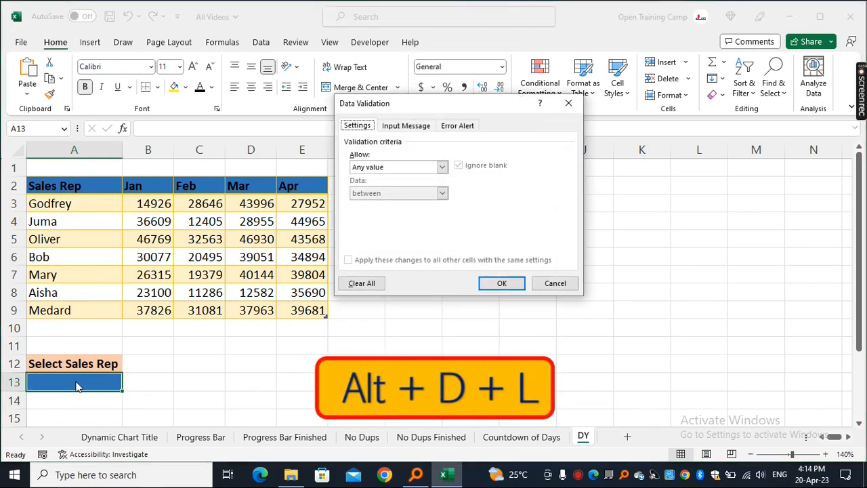
pyautogui.moveTo(402, 107); pyautogui.dragTo(323, 161)
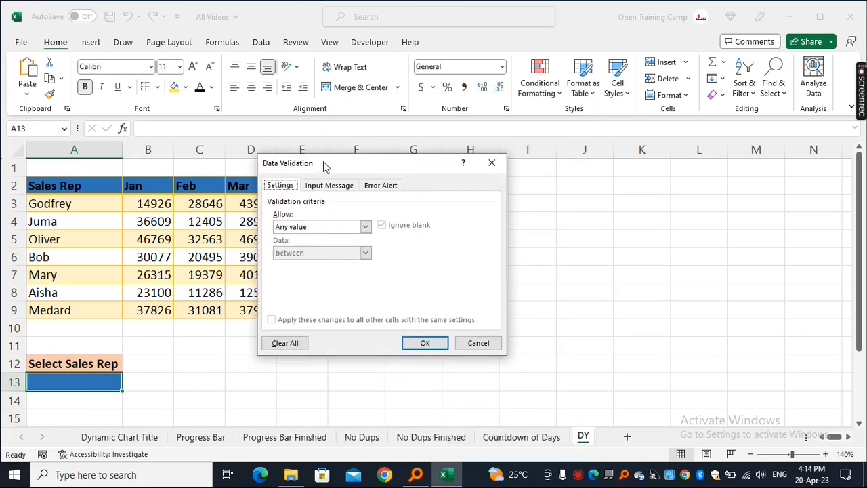
pyautogui.click(365, 227)
pyautogui.click(291, 263)
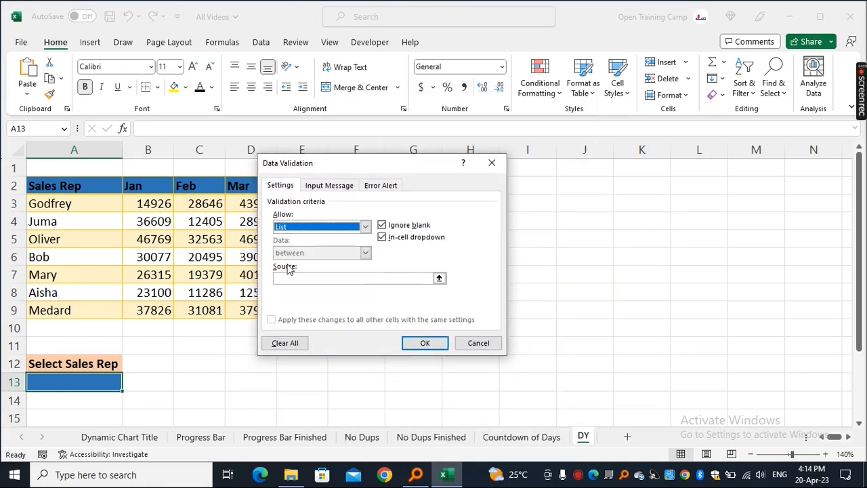
pyautogui.click(296, 278)
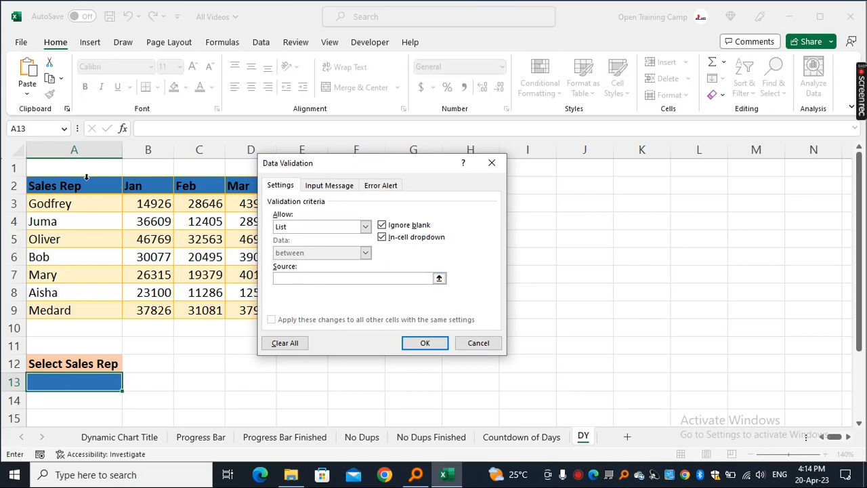
pyautogui.moveTo(81, 202); pyautogui.dragTo(82, 310)
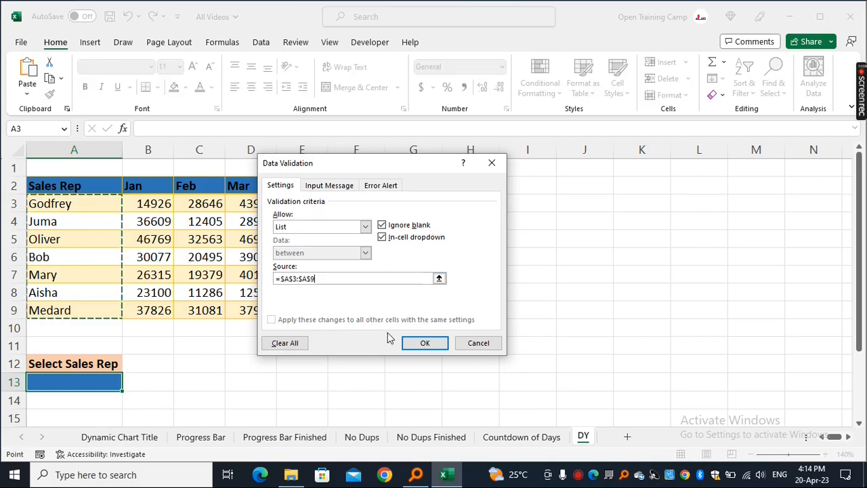
pyautogui.click(420, 342)
pyautogui.click(407, 360)
pyautogui.click(80, 387)
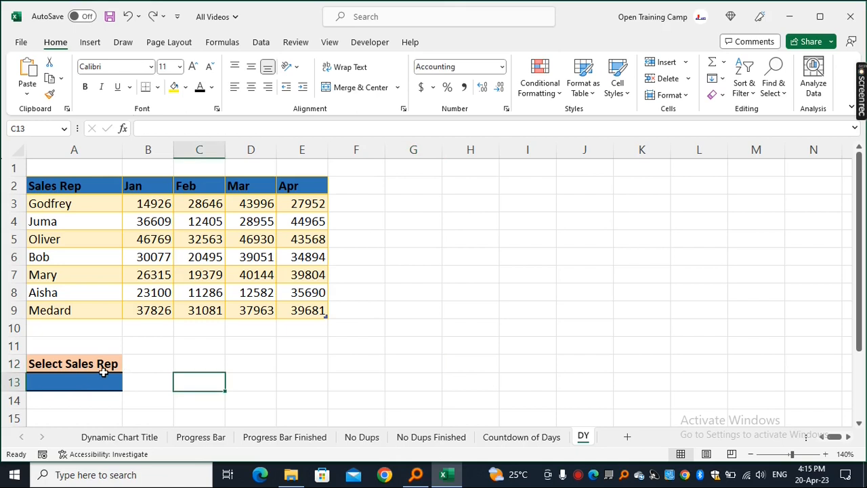
pyautogui.click(127, 384)
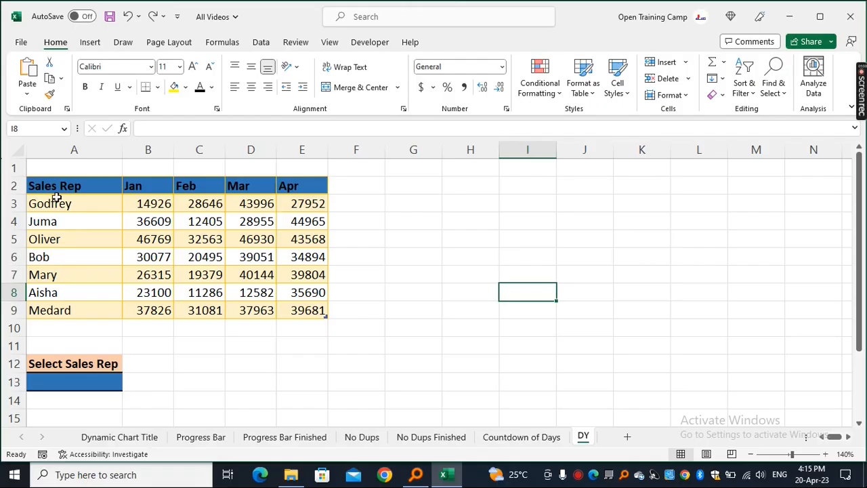
# - Insert a 2-D clustered bar chart from the sales table and move it beside the table
pyautogui.moveTo(59, 189); pyautogui.dragTo(323, 310)
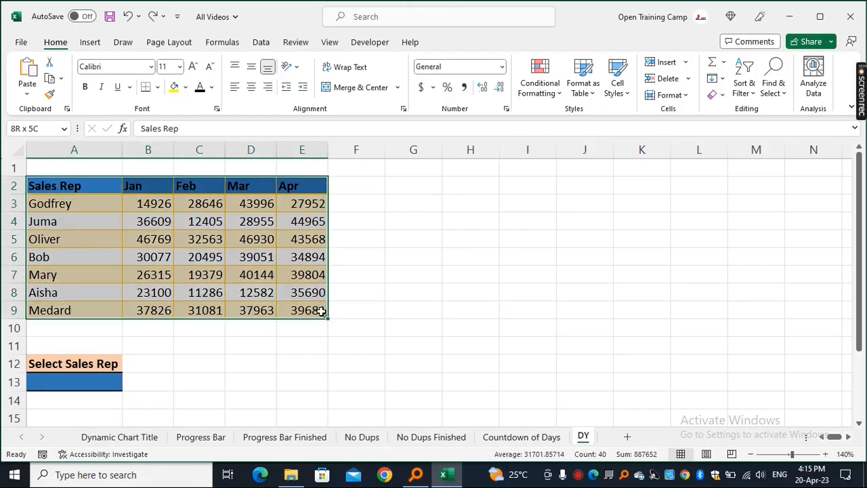
pyautogui.click(90, 43)
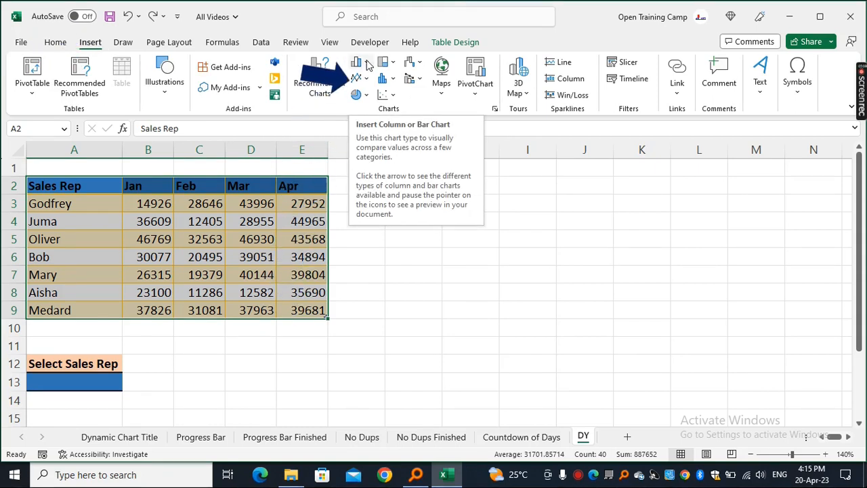
pyautogui.click(367, 63)
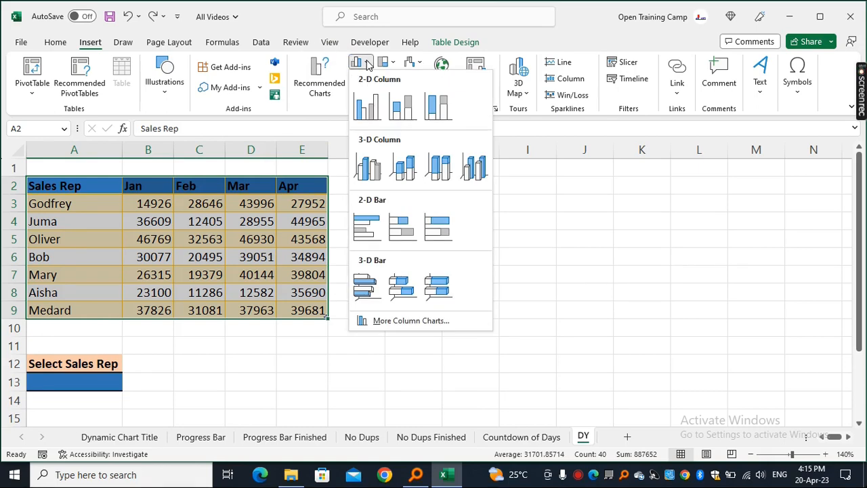
pyautogui.click(369, 231)
pyautogui.moveTo(287, 168); pyautogui.dragTo(391, 167)
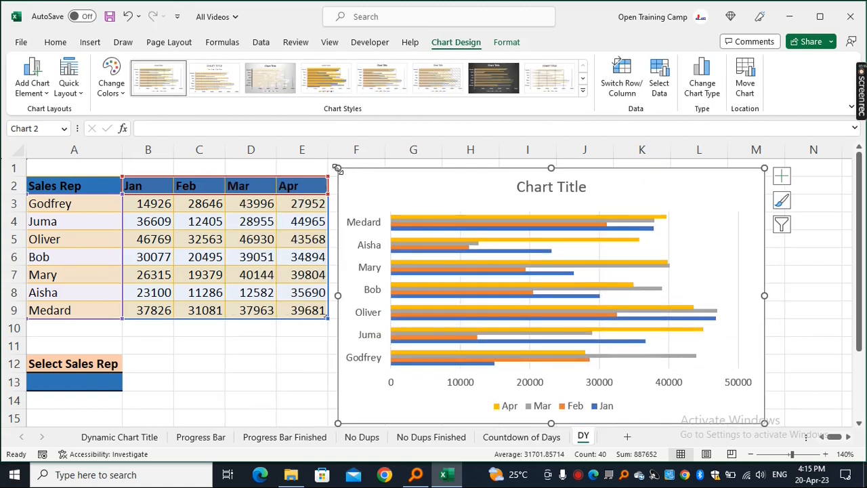
pyautogui.moveTo(405, 213); pyautogui.dragTo(520, 197)
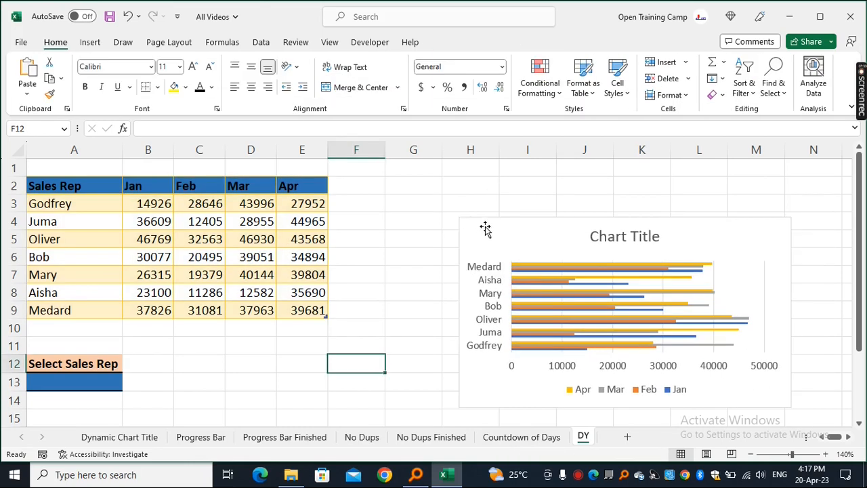
pyautogui.click(485, 229)
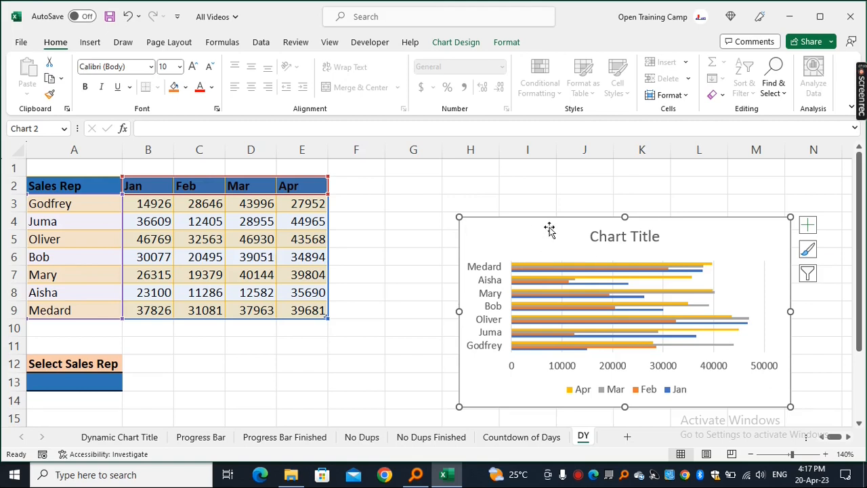
# - Enter =VLOOKUP($A$13,Table13[#All],B1,0) in B13 to look up the selected rep's sales
pyautogui.click(152, 380)
pyautogui.write('=vl')
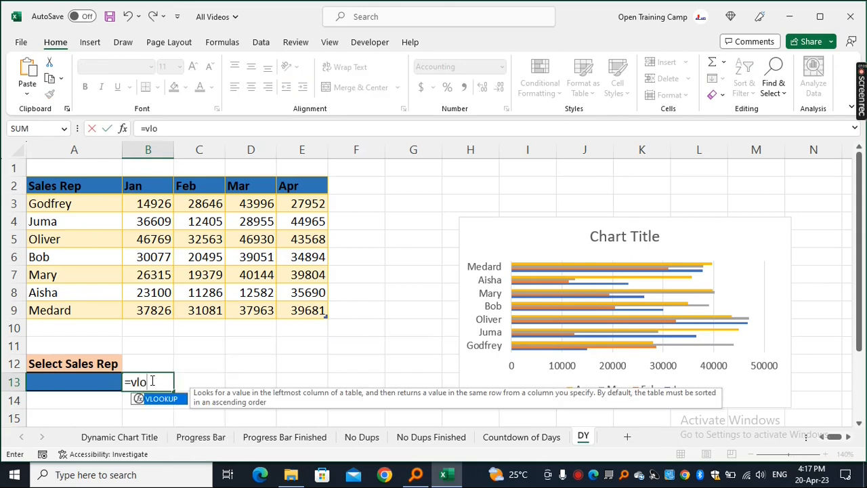
pyautogui.write('o')
pyautogui.press('Tab')
pyautogui.click(73, 383)
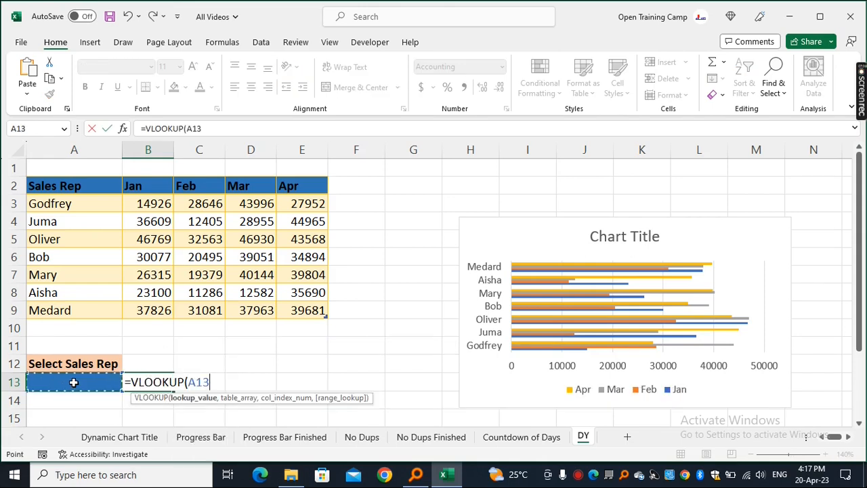
pyautogui.press('F4')
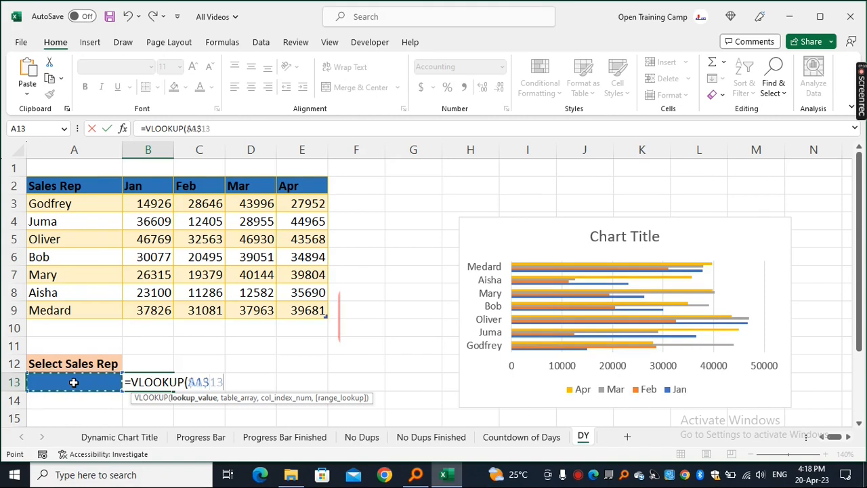
pyautogui.write(',')
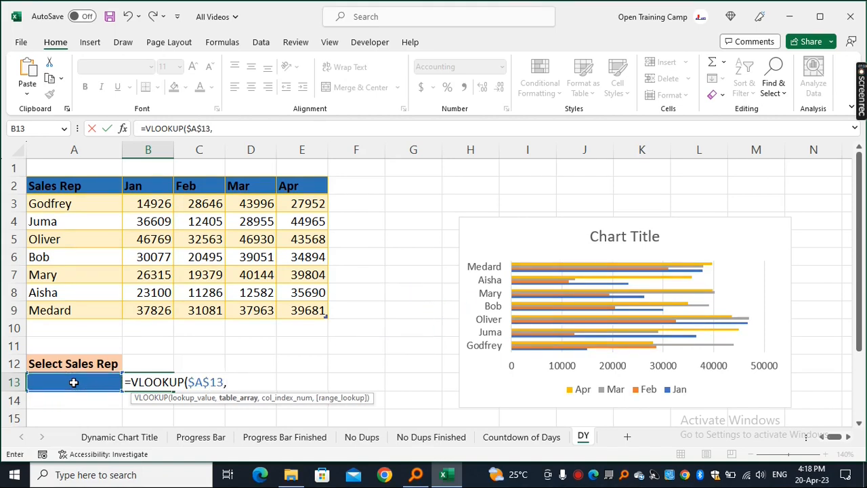
pyautogui.moveTo(86, 188); pyautogui.dragTo(298, 314)
pyautogui.write(',')
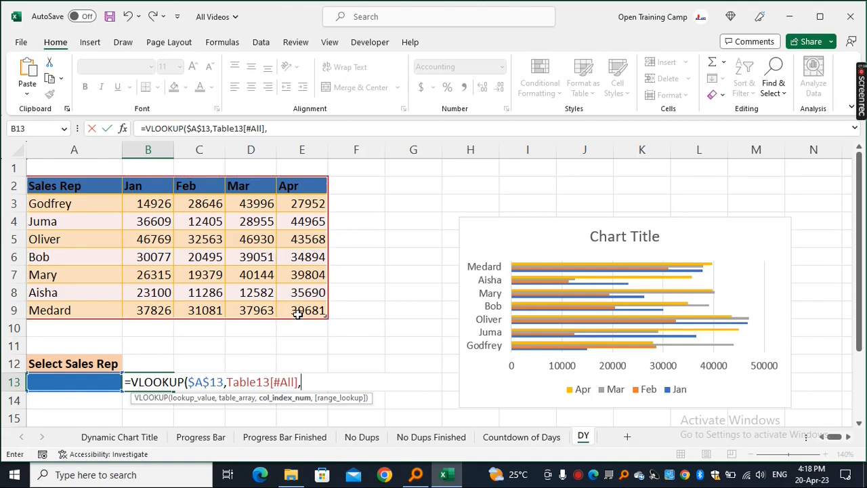
pyautogui.click(149, 165)
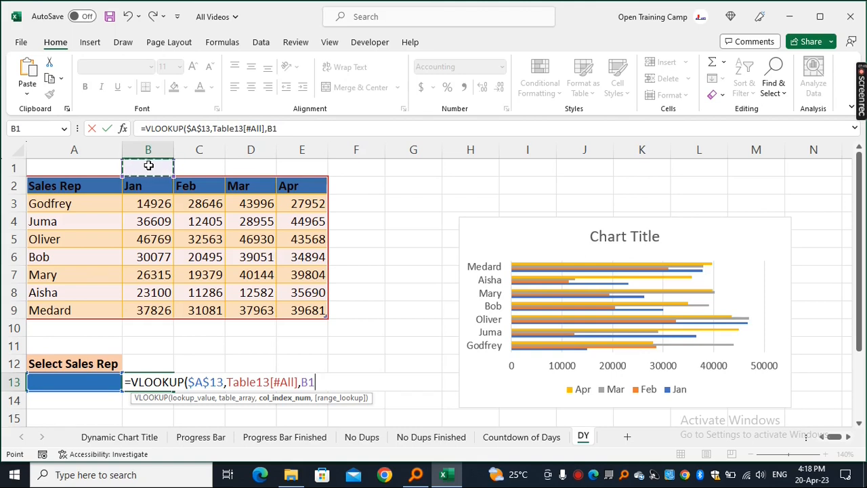
pyautogui.write(',0')
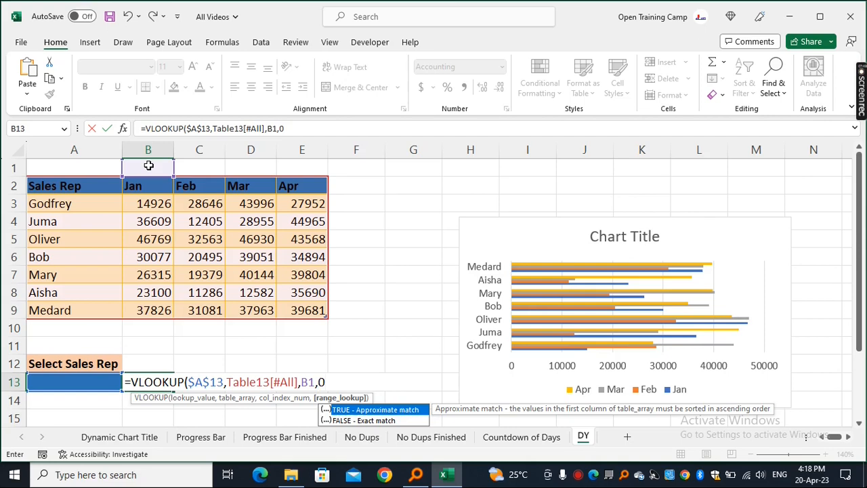
pyautogui.write(')')
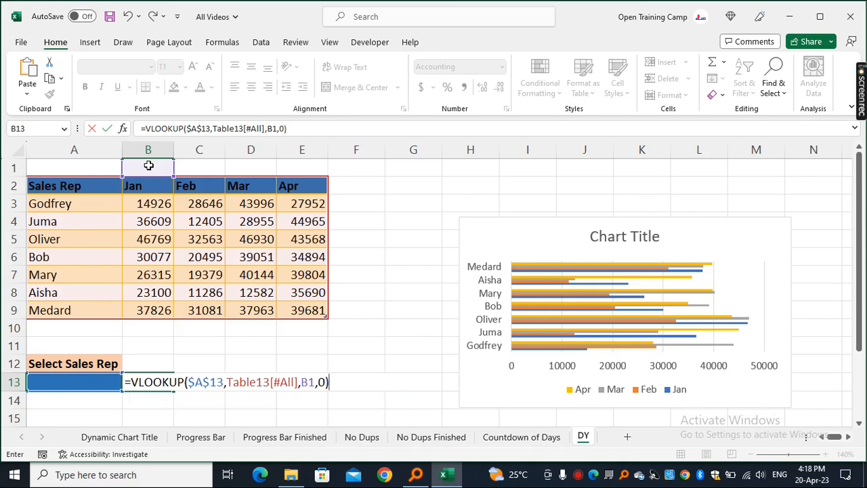
pyautogui.press('Return')
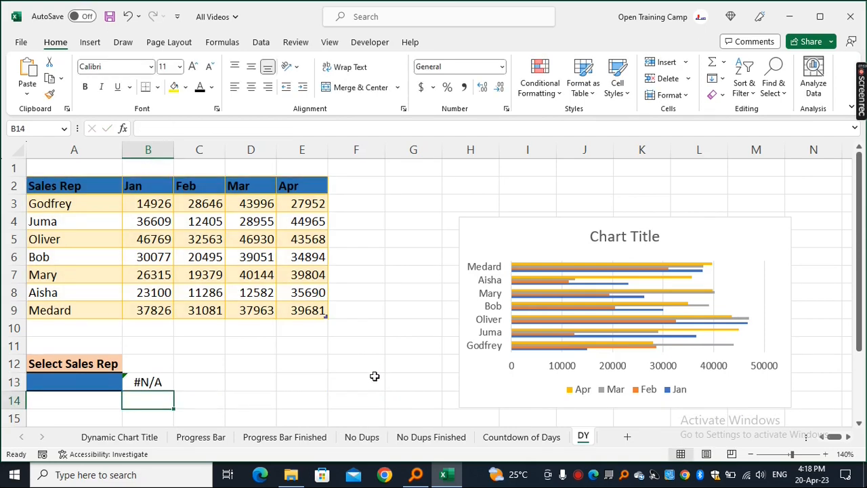
# - Examine the lookup formula's result in B13
pyautogui.click(374, 376)
pyautogui.click(158, 382)
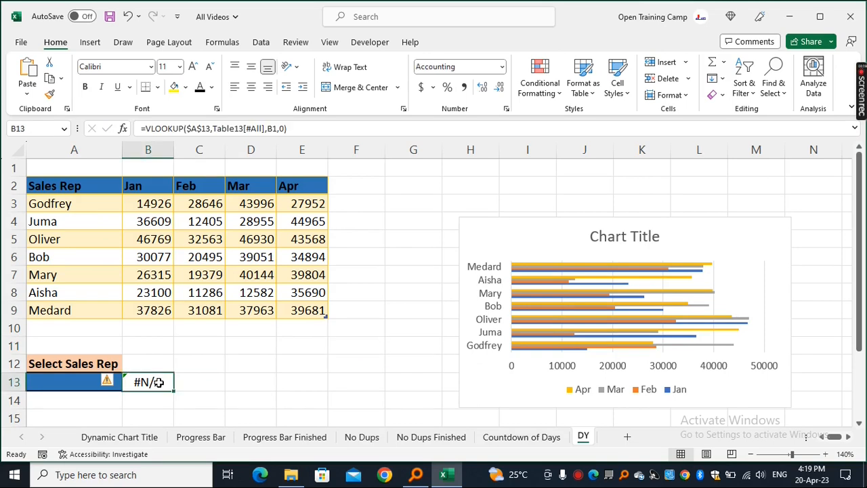
pyautogui.click(297, 363)
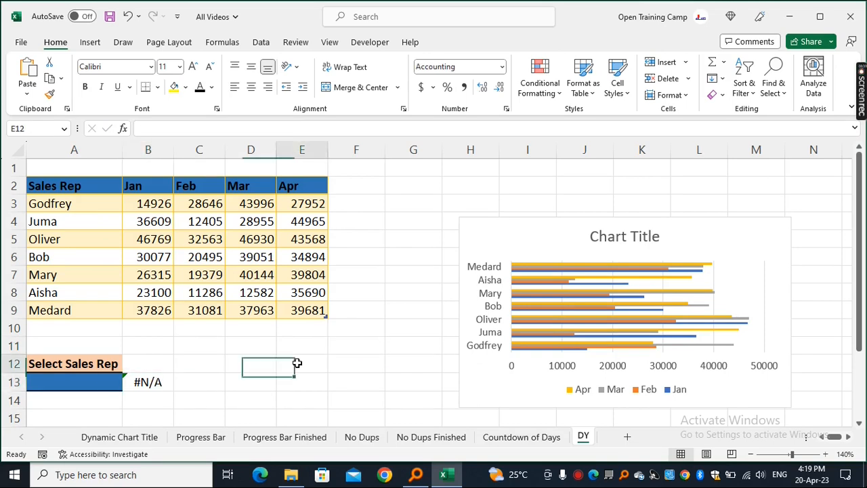
pyautogui.moveTo(77, 198); pyautogui.dragTo(307, 276)
pyautogui.click(406, 273)
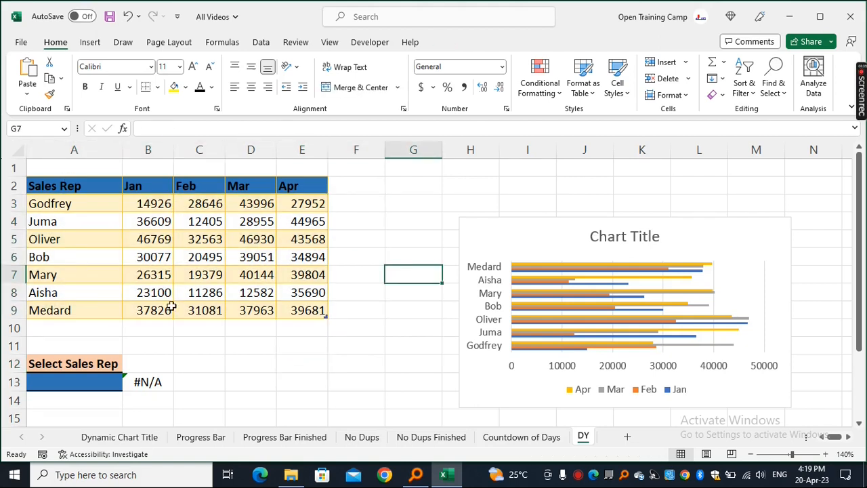
# - Number the columns 1 to 5 in cells A1 through E1 above the table headers
pyautogui.click(72, 170)
pyautogui.write('1')
pyautogui.press('Tab')
pyautogui.write('2')
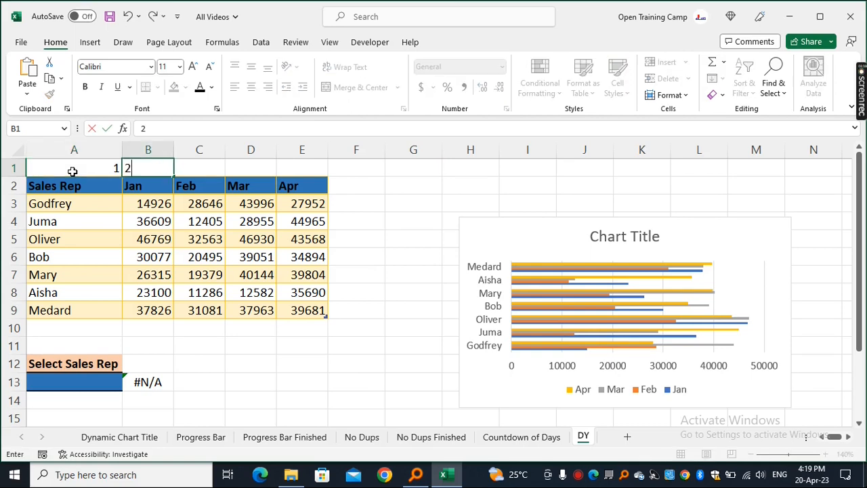
pyautogui.press('Tab')
pyautogui.write('3')
pyautogui.press('Tab')
pyautogui.write('4')
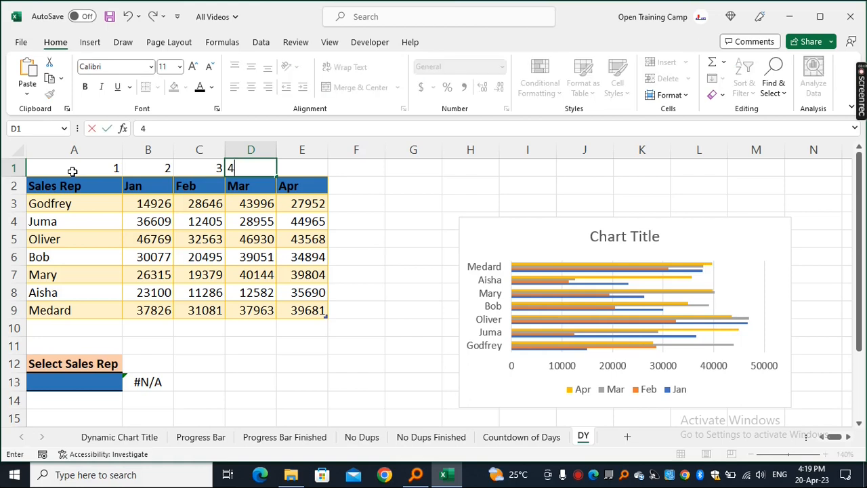
pyautogui.press('Tab')
pyautogui.write('5')
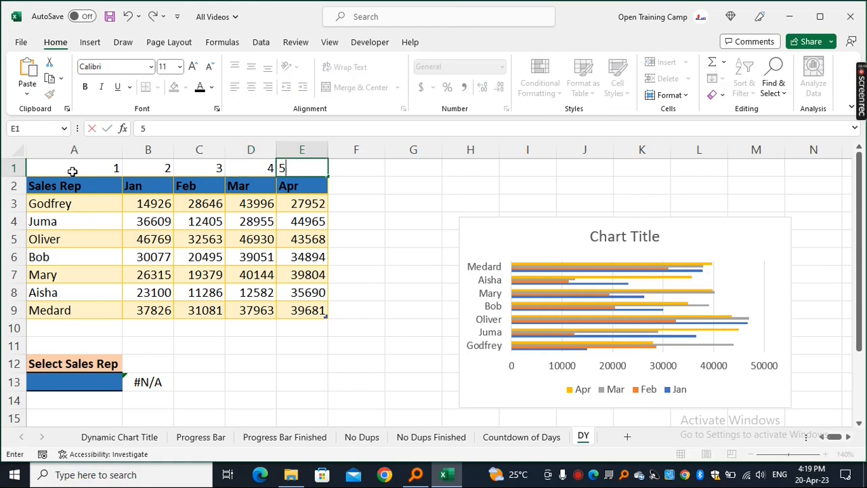
pyautogui.click(303, 364)
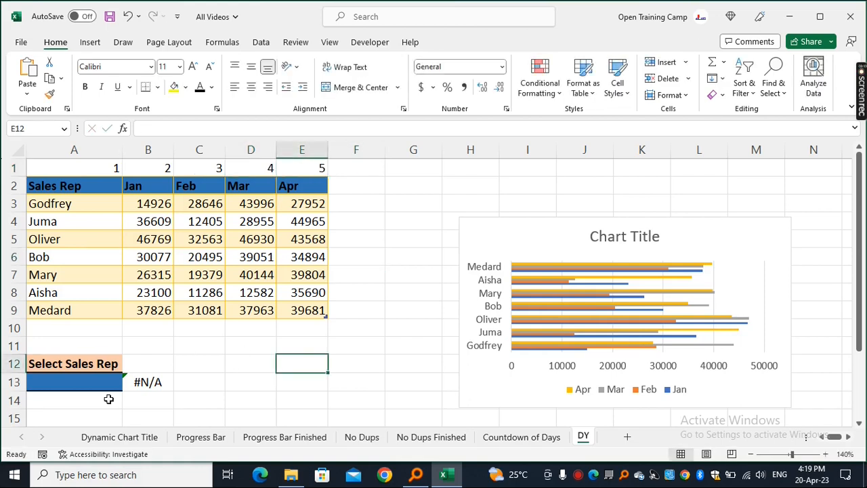
# - Select Medard from the sales rep dropdown in A13
pyautogui.click(61, 383)
pyautogui.click(128, 385)
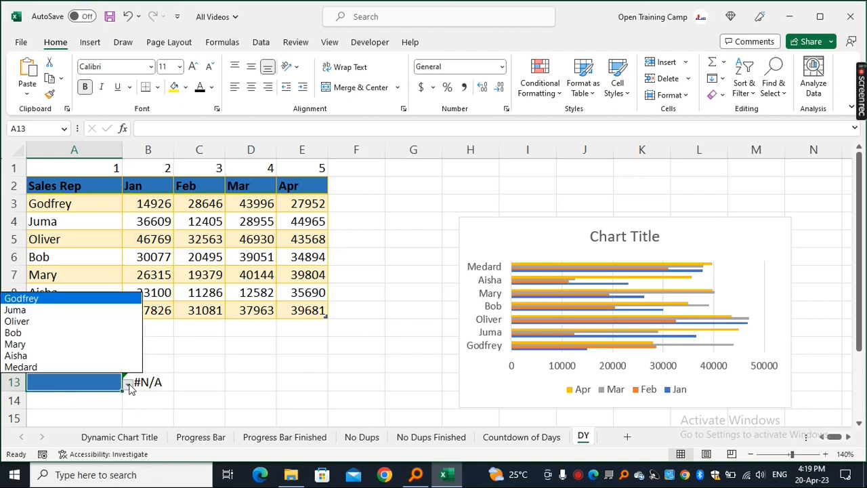
pyautogui.click(31, 367)
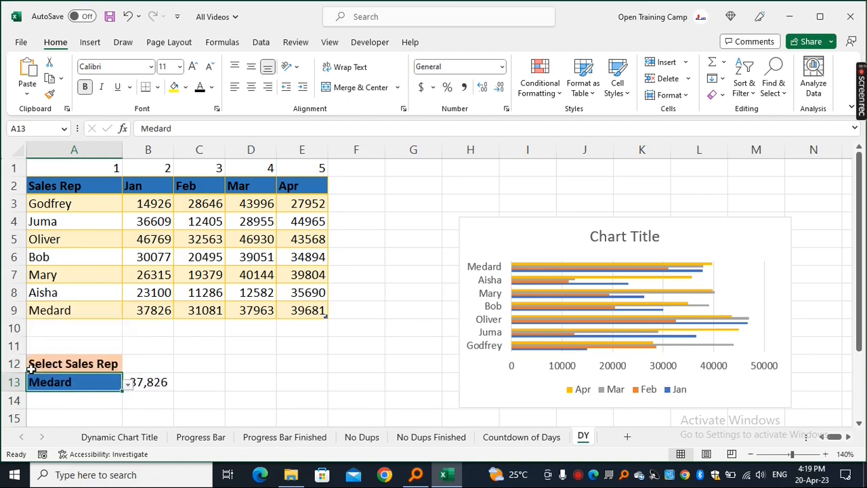
# - Fill the VLOOKUP formula from B13 across to E13
pyautogui.click(277, 400)
pyautogui.click(150, 384)
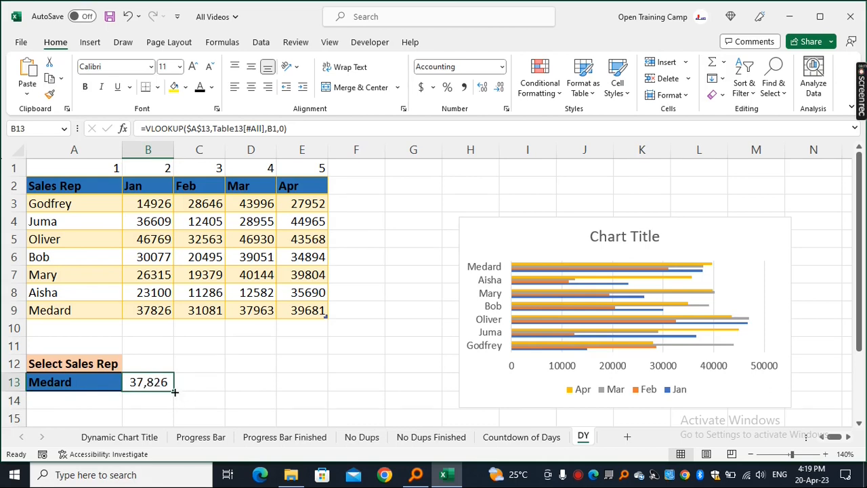
pyautogui.moveTo(175, 392); pyautogui.dragTo(315, 382)
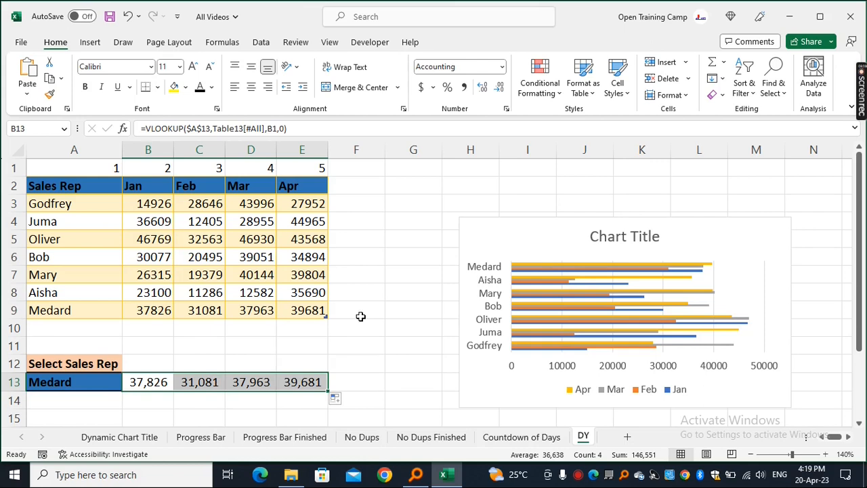
# - Change the chart's source data to the selected rep's row in A13:E13
pyautogui.click(477, 227)
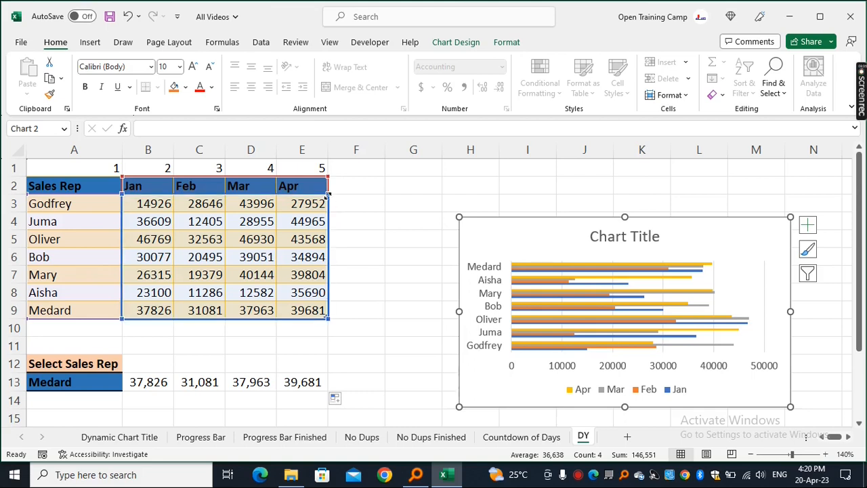
pyautogui.moveTo(328, 195); pyautogui.dragTo(261, 381)
pyautogui.press('Escape')
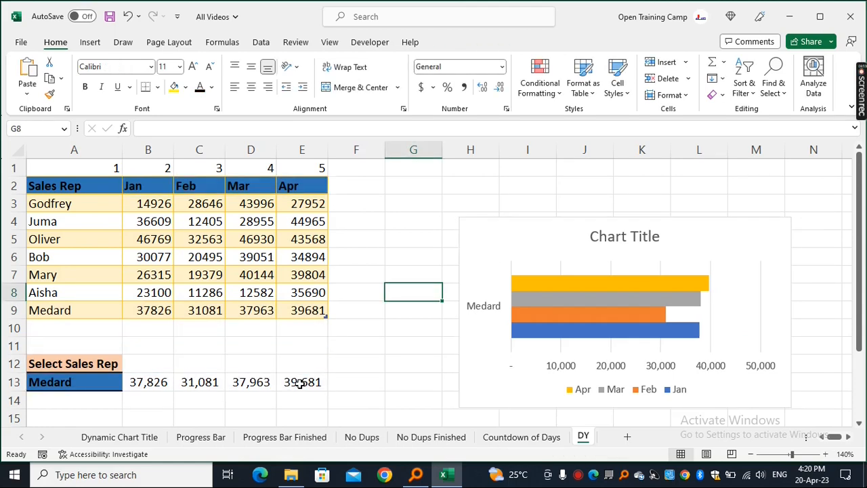
# - Delete the chart's vertical axis labels and its horizontal value axis
pyautogui.click(484, 224)
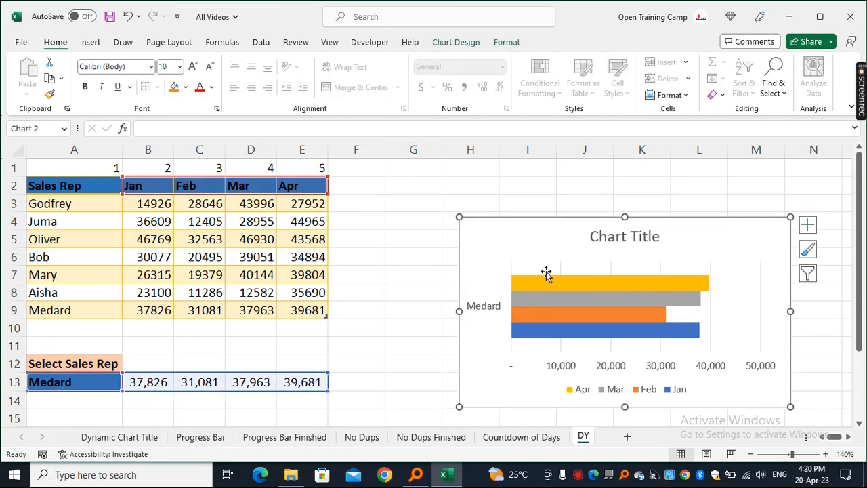
pyautogui.moveTo(516, 332)
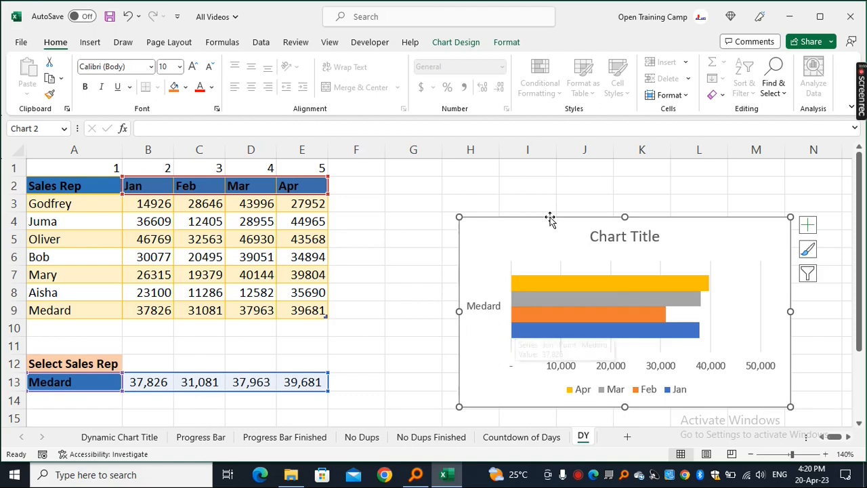
pyautogui.click(483, 310)
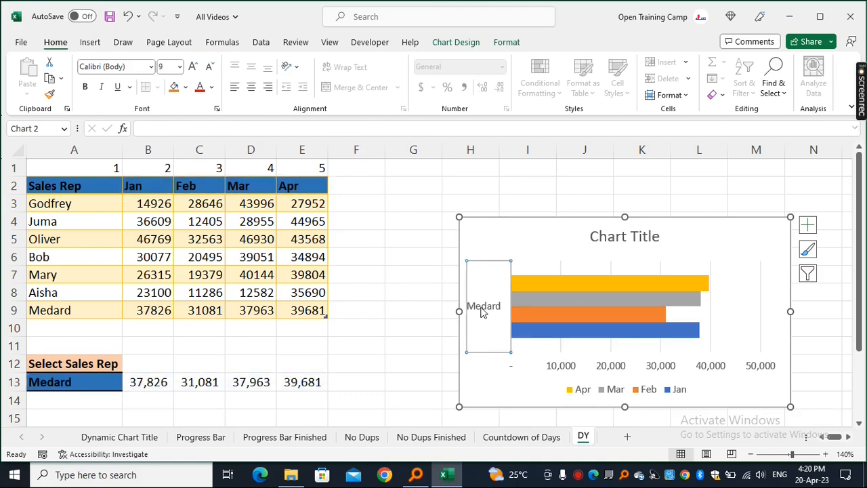
pyautogui.press('Delete')
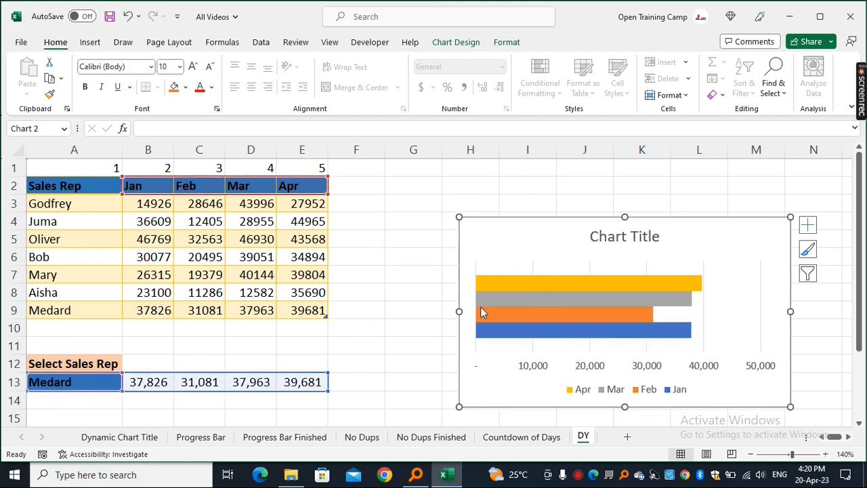
pyautogui.click(587, 369)
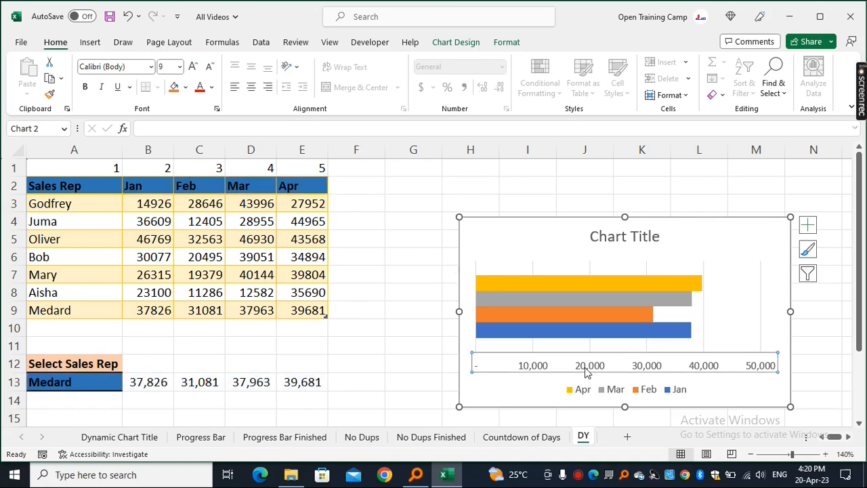
pyautogui.press('Delete')
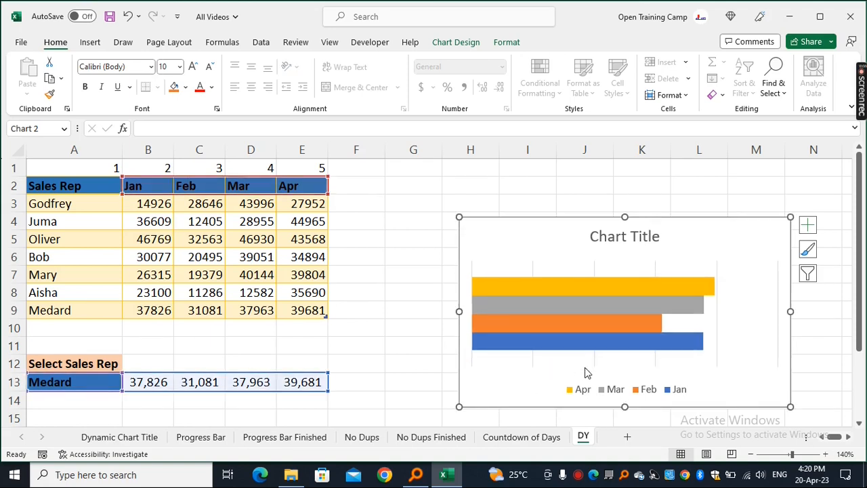
# - Open Format Data Series for the bars and decrease the series overlap to space the bars apart
pyautogui.click(595, 366)
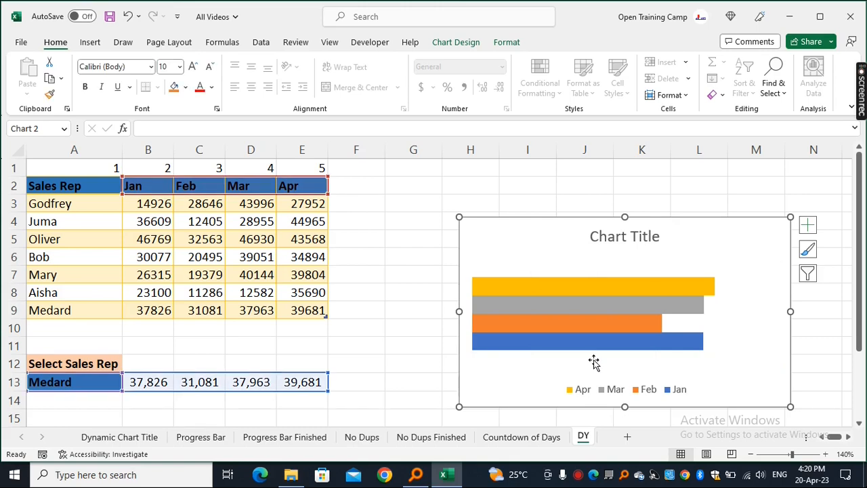
pyautogui.click(613, 289)
pyautogui.rightClick(613, 290)
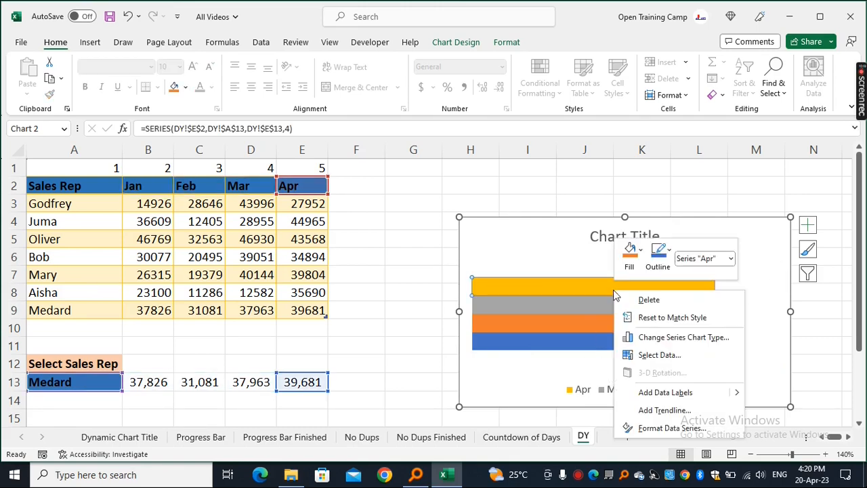
pyautogui.press('Escape')
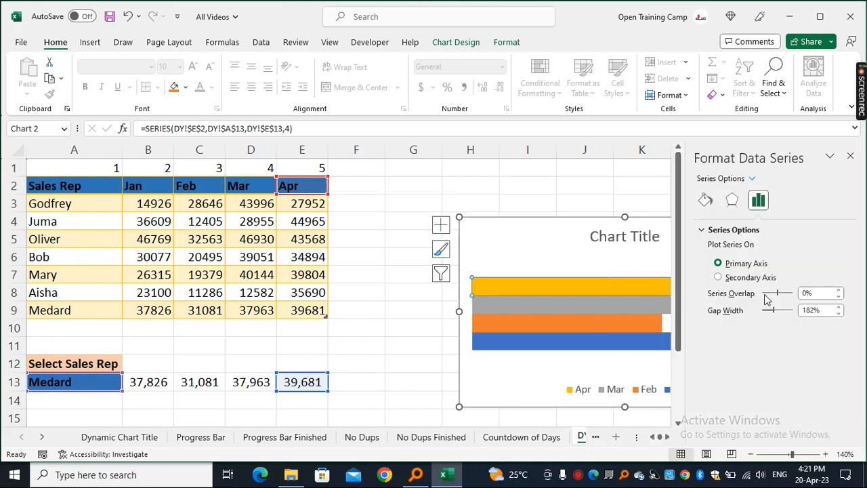
pyautogui.click(838, 296)
pyautogui.click(838, 296)
pyautogui.click(839, 296)
pyautogui.click(839, 296)
pyautogui.click(839, 296)
pyautogui.click(839, 297)
pyautogui.click(839, 296)
pyautogui.click(839, 296)
pyautogui.click(838, 296)
pyautogui.click(839, 296)
pyautogui.click(839, 296)
pyautogui.click(839, 296)
pyautogui.click(839, 296)
pyautogui.click(839, 296)
pyautogui.click(839, 296)
pyautogui.click(839, 296)
pyautogui.click(839, 296)
pyautogui.click(839, 297)
pyautogui.click(839, 297)
pyautogui.click(839, 296)
pyautogui.click(838, 296)
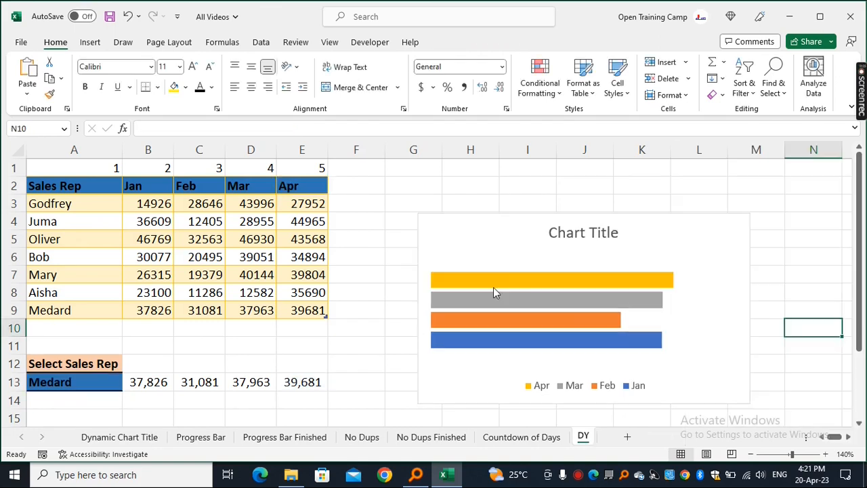
# - Add data labels to the chart's bars
pyautogui.click(491, 282)
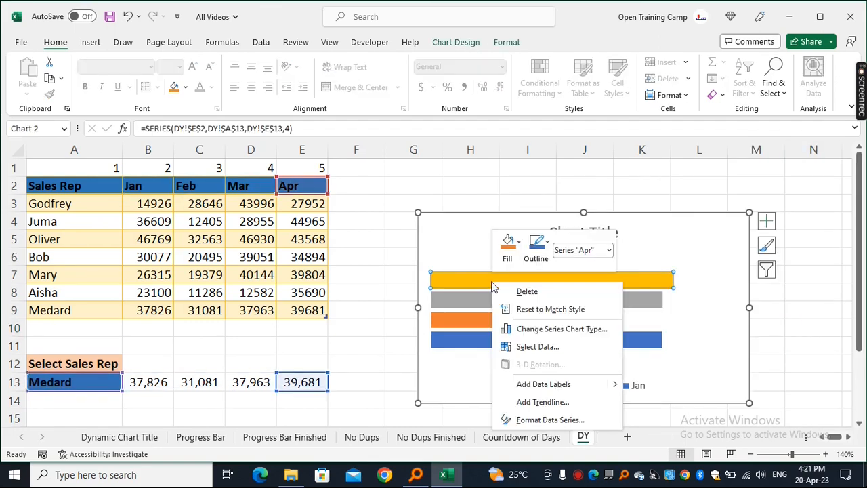
pyautogui.click(546, 385)
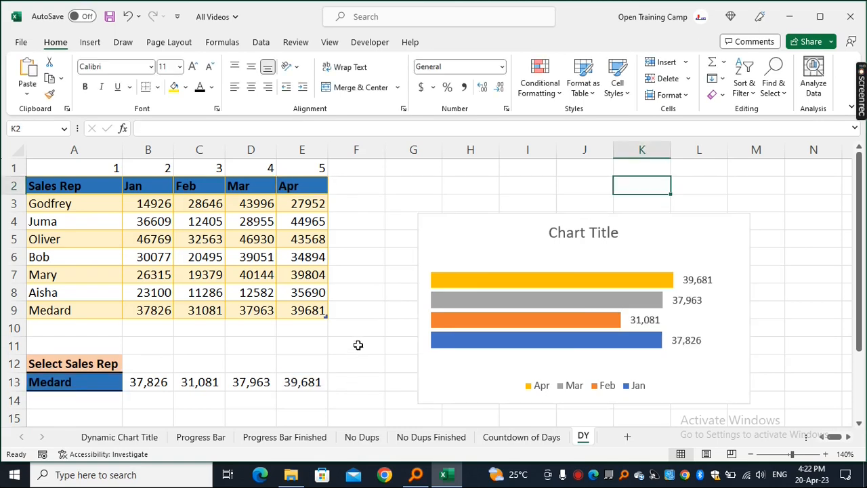
# - Select Godfrey from the sales rep dropdown in A13
pyautogui.click(358, 346)
pyautogui.click(54, 380)
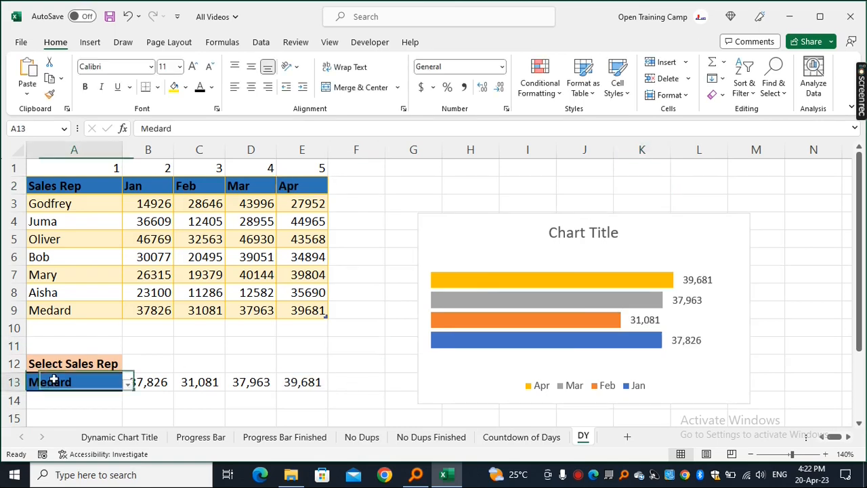
pyautogui.click(127, 388)
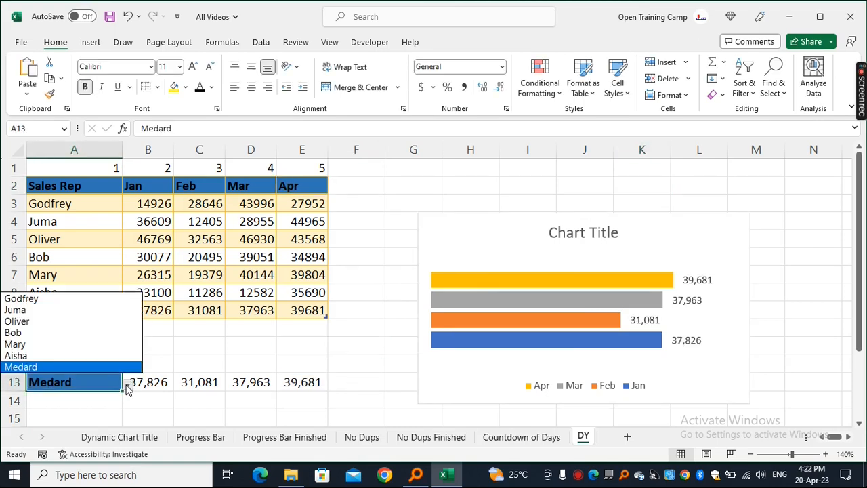
pyautogui.click(37, 298)
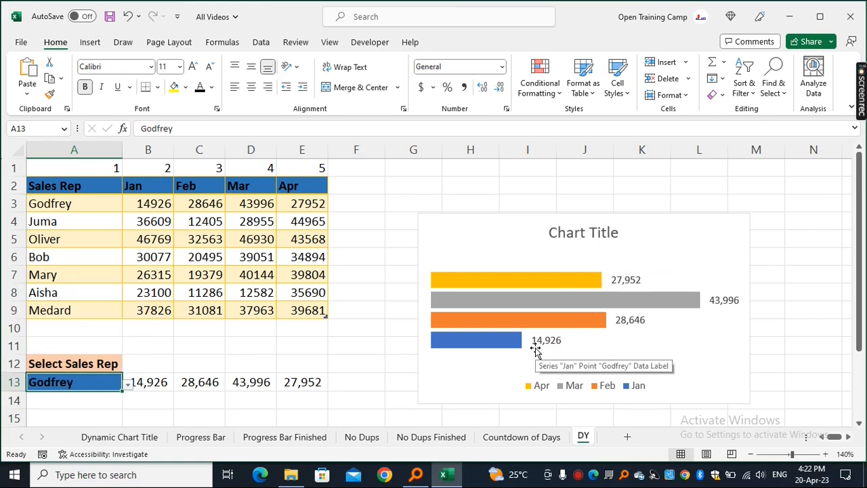
# - Enter ="Monthly Sales Amount for"&"-"&A13 in H2 to build the dynamic title text
pyautogui.click(668, 225)
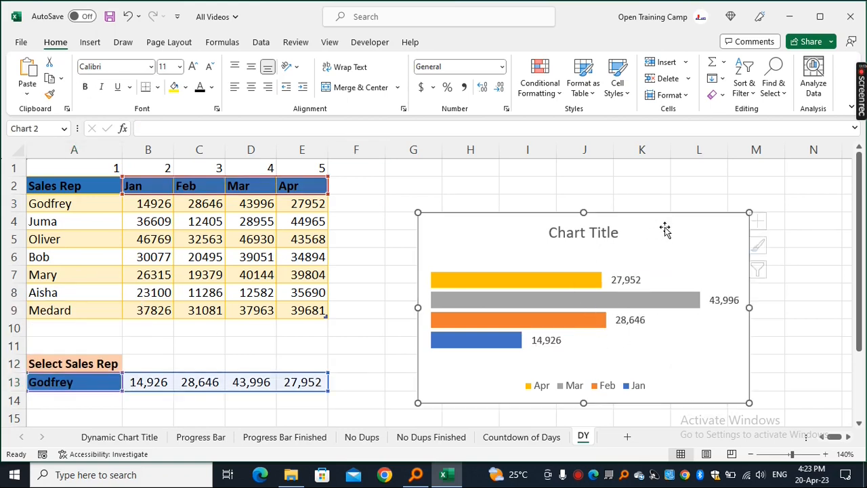
pyautogui.click(481, 186)
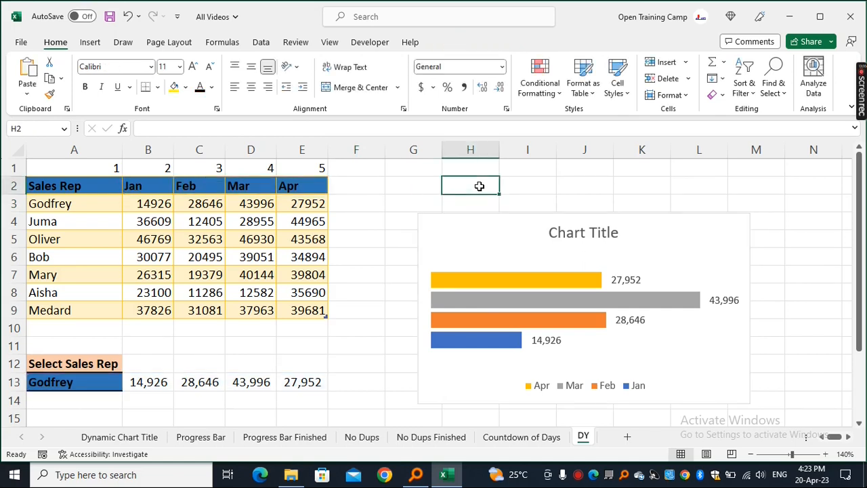
pyautogui.write('="Monthly Sales ')
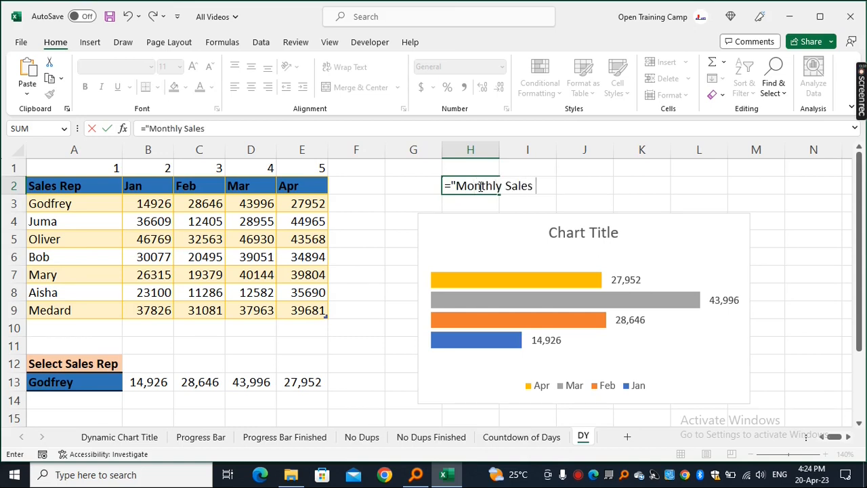
pyautogui.write('Amount for')
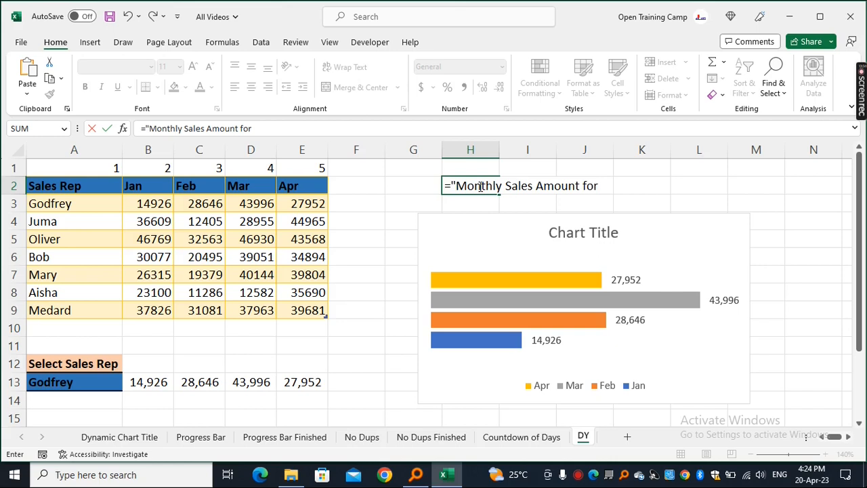
pyautogui.write('"&')
pyautogui.write('"-"&')
pyautogui.click(63, 383)
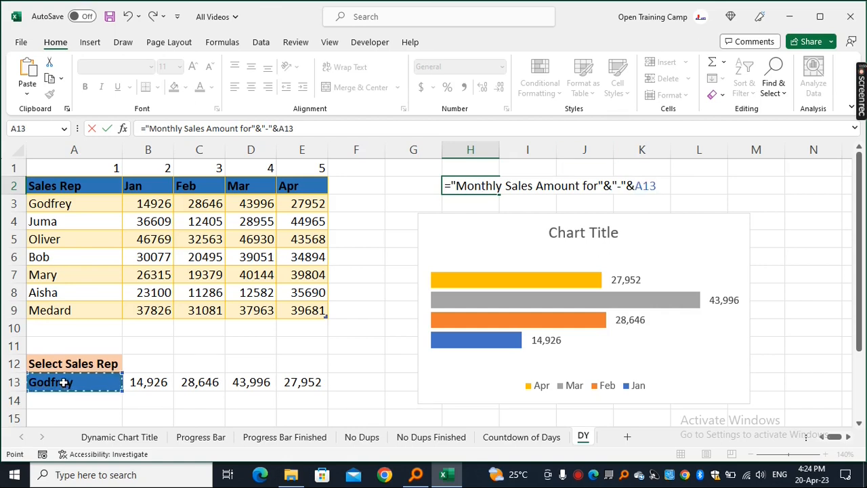
pyautogui.press('Return')
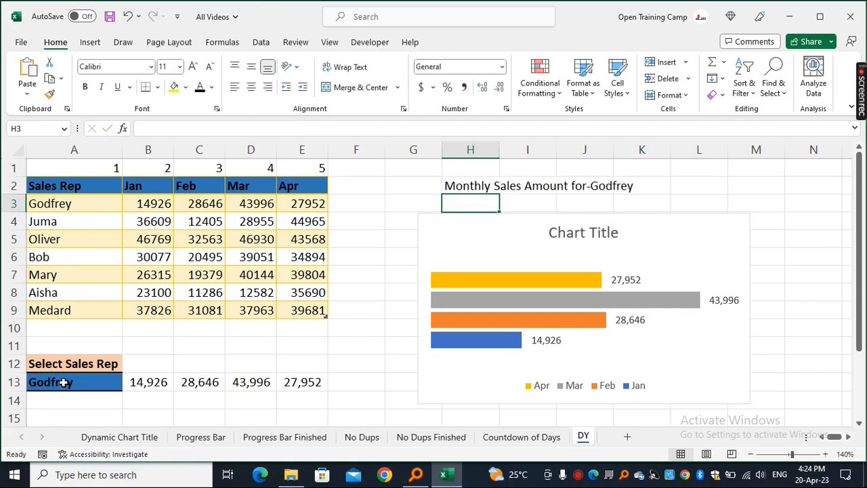
# - Link the chart title to cell H2 with =DY!$H$2
pyautogui.click(461, 186)
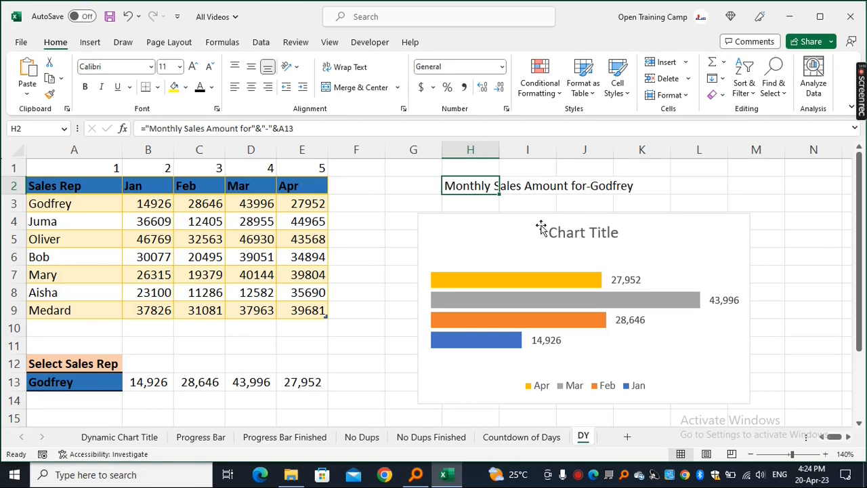
pyautogui.click(520, 225)
pyautogui.click(584, 234)
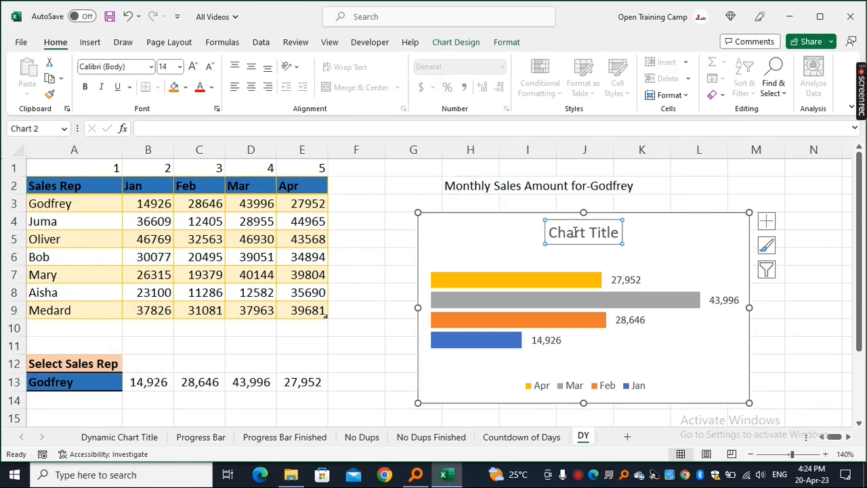
pyautogui.click(169, 128)
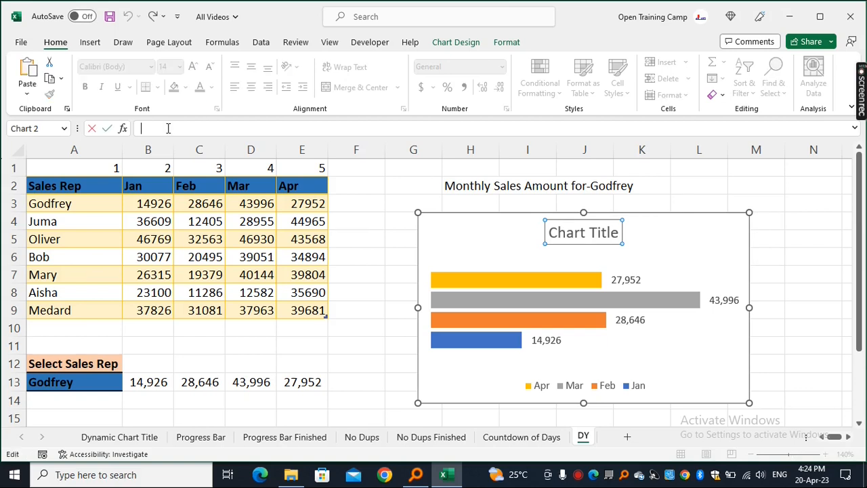
pyautogui.write('=')
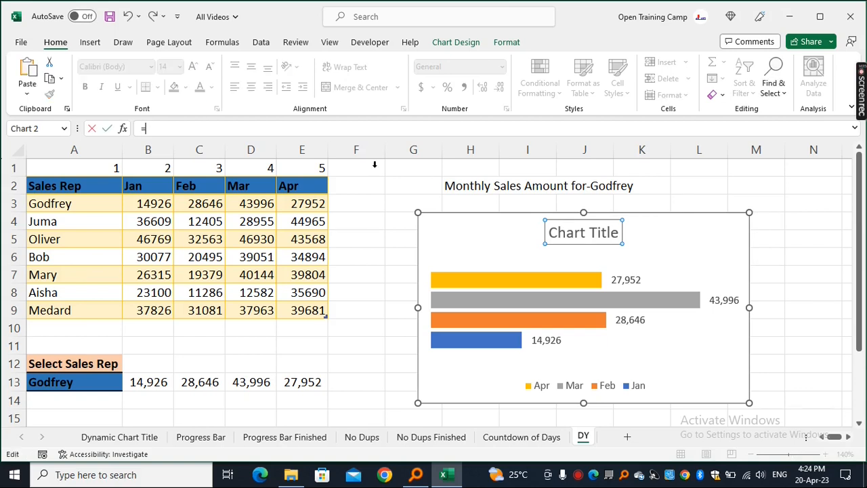
pyautogui.click(466, 187)
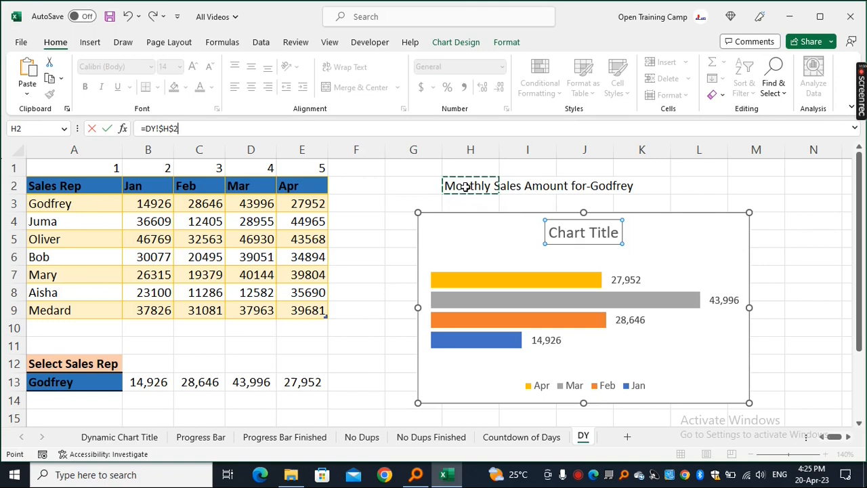
pyautogui.press('Return')
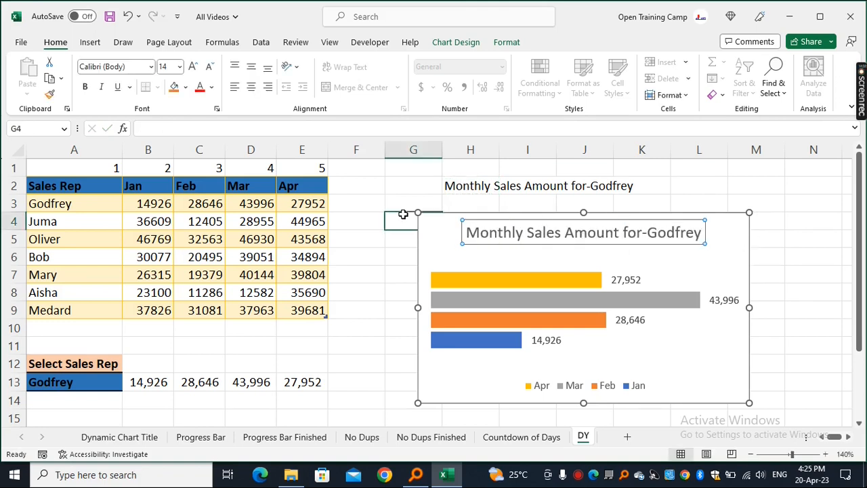
pyautogui.click(403, 214)
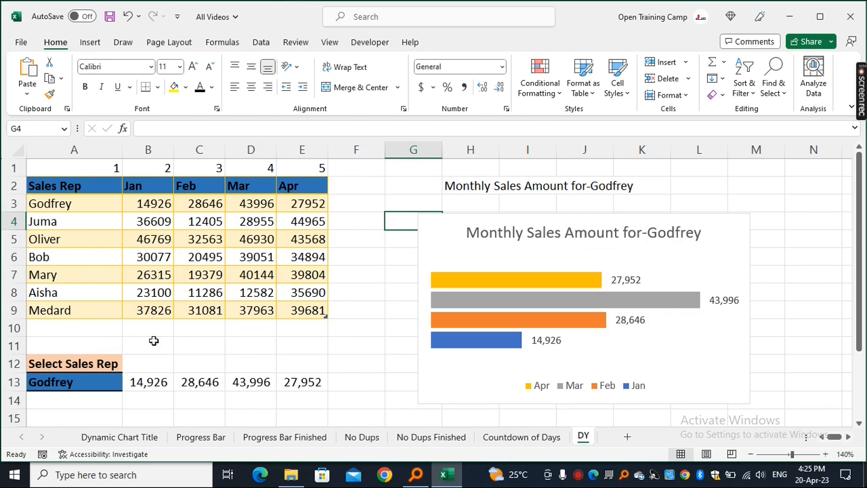
# - Select Medard from the sales rep dropdown in A13
pyautogui.click(63, 383)
pyautogui.click(128, 385)
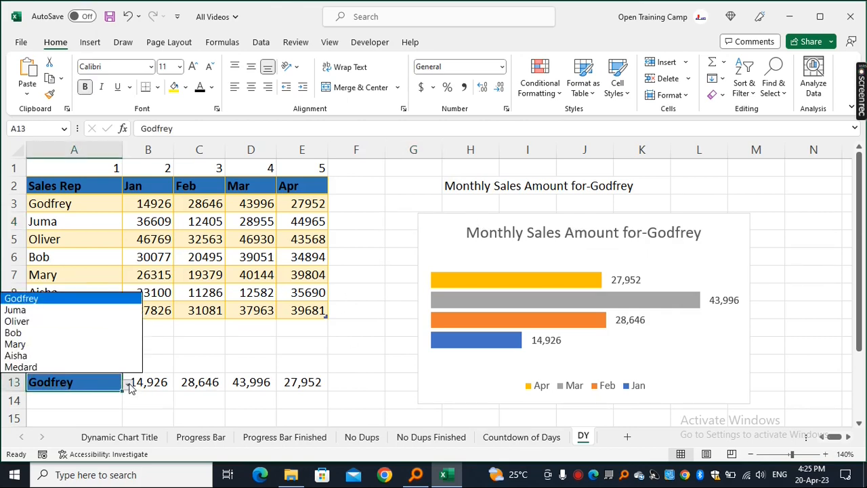
pyautogui.click(32, 367)
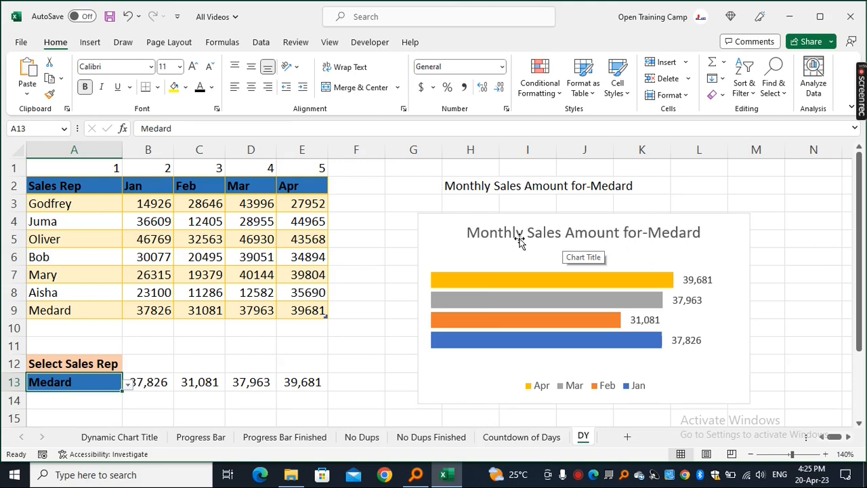
# - Hide the helper column numbers in A1:F1 by setting their font colour to white
pyautogui.moveTo(42, 168); pyautogui.dragTo(331, 168)
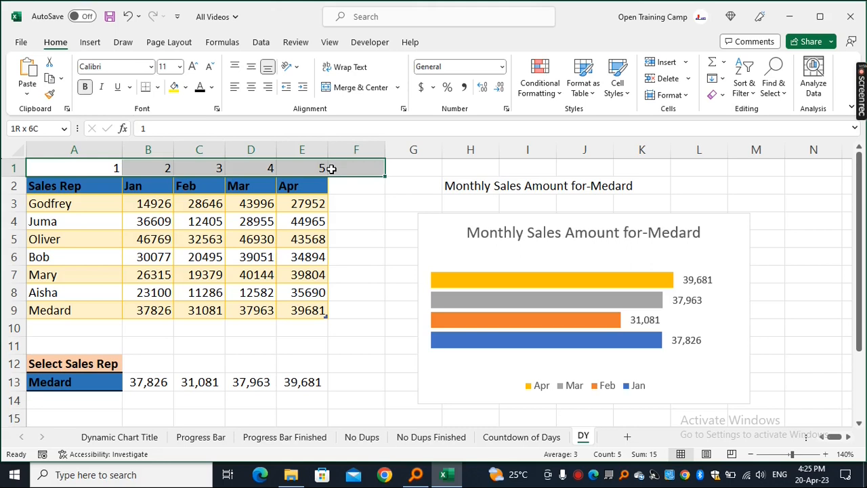
pyautogui.click(212, 87)
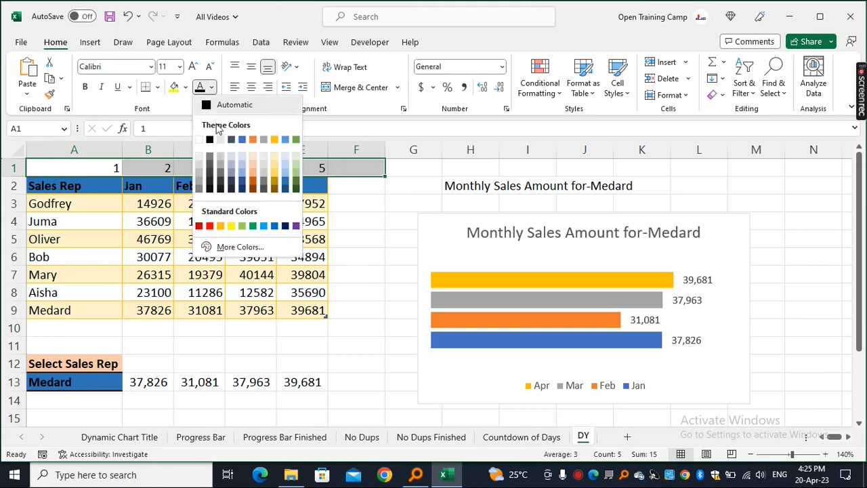
pyautogui.click(198, 139)
# - Hide the dynamic title text in H2:K2 by applying a white font colour
pyautogui.click(420, 234)
pyautogui.moveTo(441, 183); pyautogui.dragTo(624, 182)
pyautogui.click(200, 89)
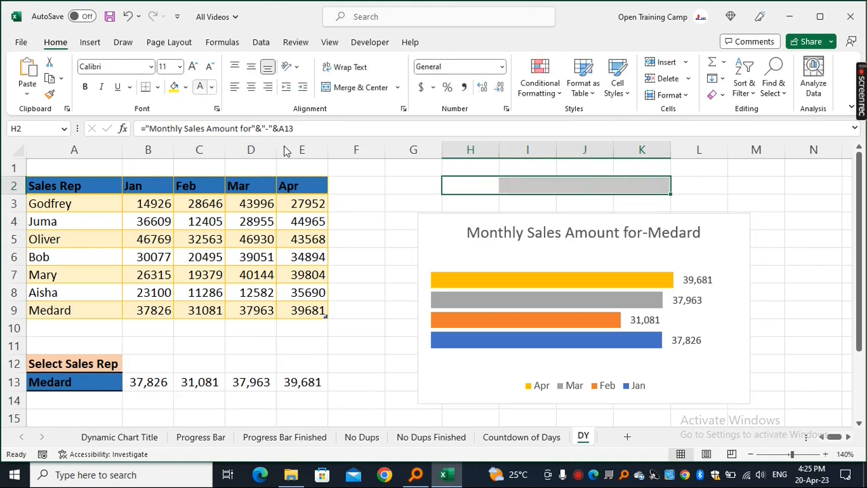
# - Hide the lookup values in B13:E13 by applying a white font colour
pyautogui.click(371, 304)
pyautogui.moveTo(134, 381); pyautogui.dragTo(310, 383)
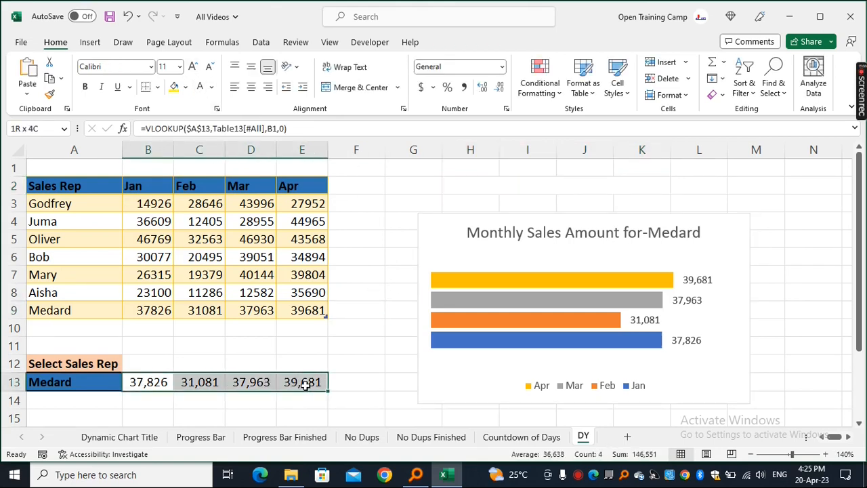
pyautogui.click(200, 87)
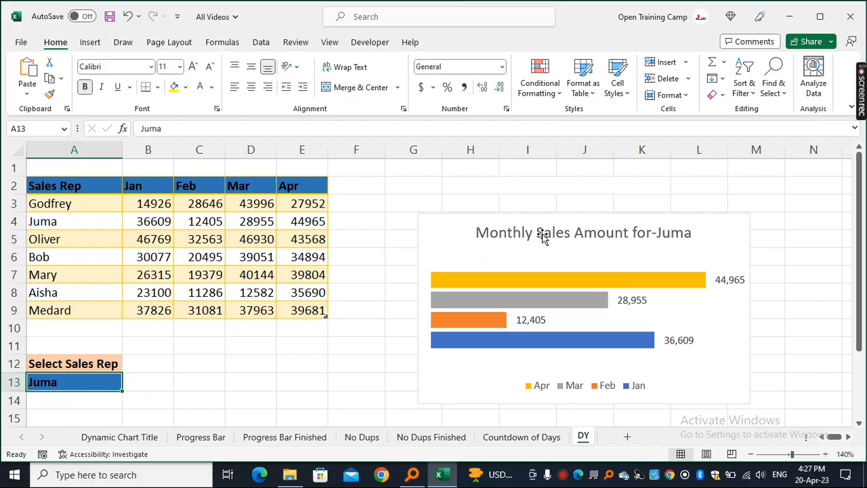